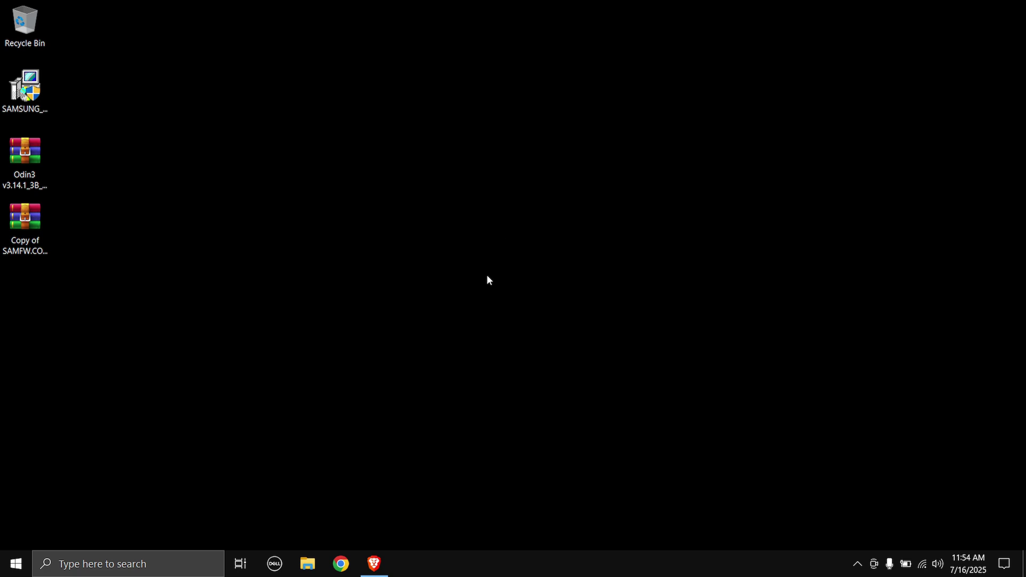
- Review the Odin3 zip attachments in the XDA Patched Odin 3.13.1 thread, then move to SamFw
click(375, 563)
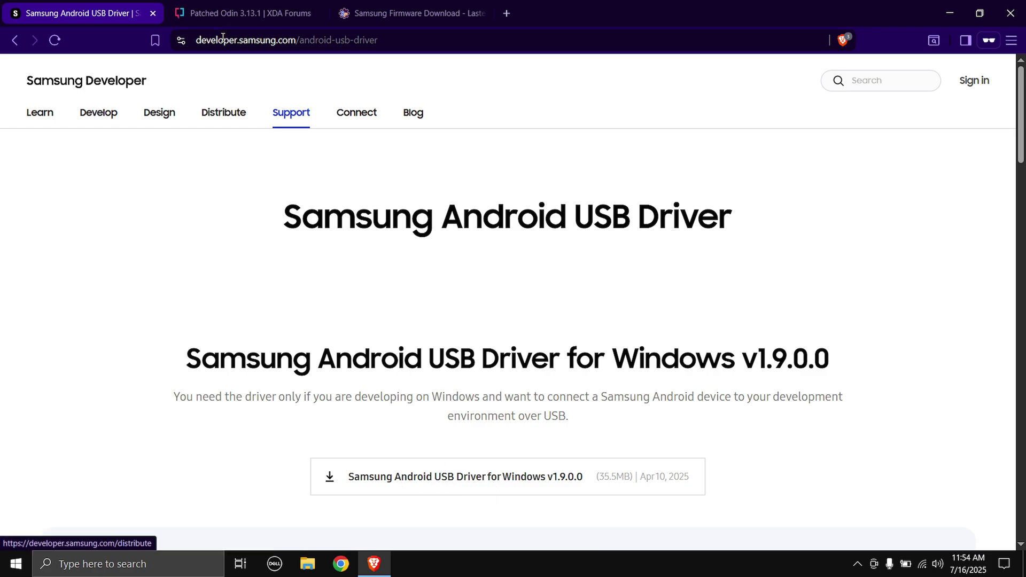
click(243, 14)
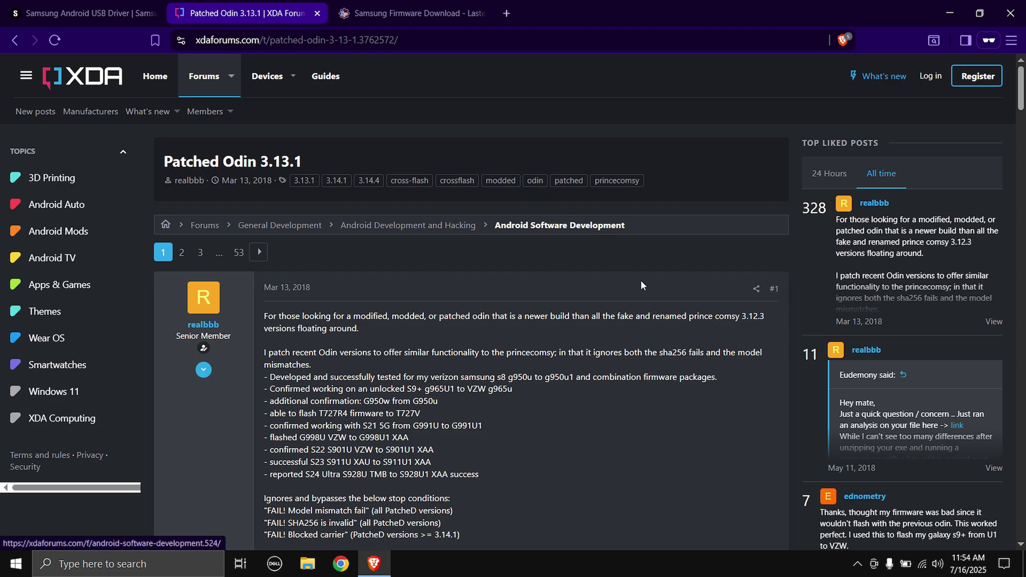
scroll(661, 294, down, 10)
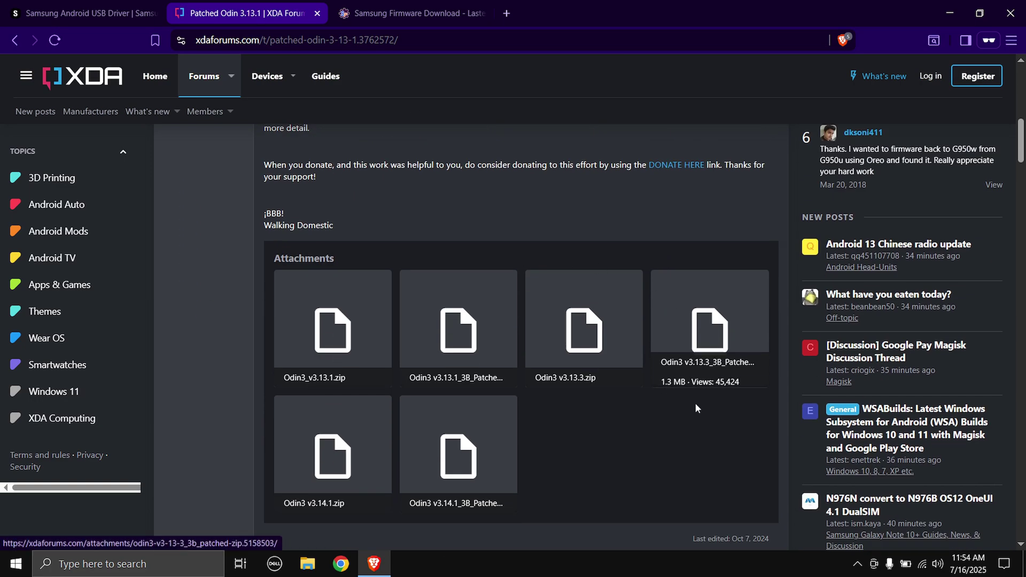
scroll(577, 434, down, 2)
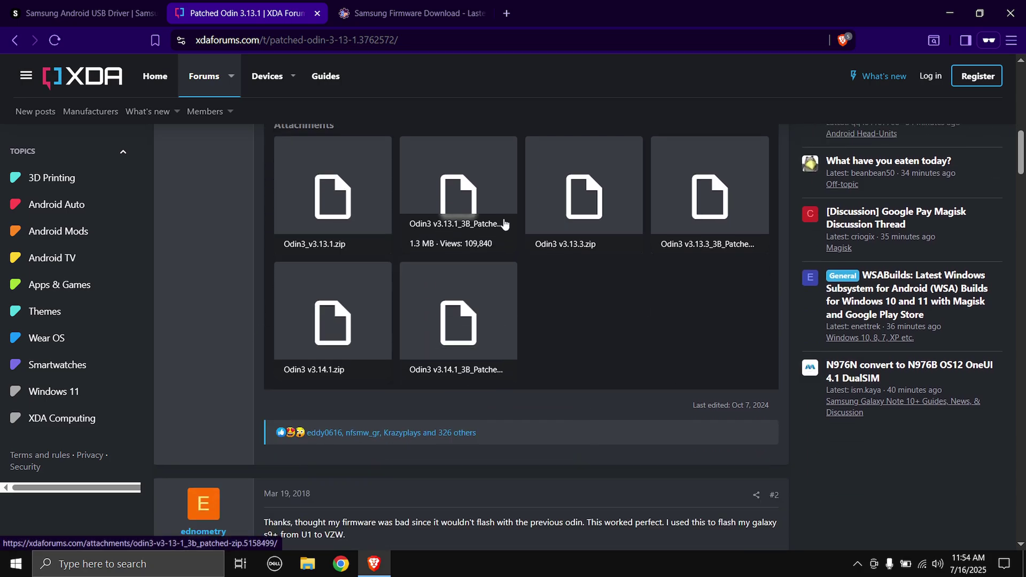
key(ctrl+Tab)
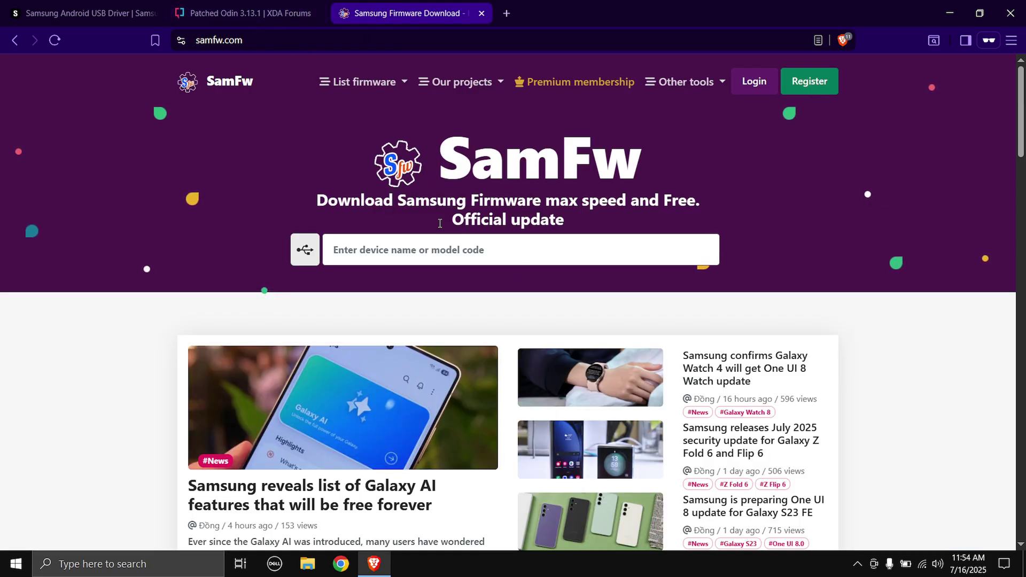
- Search SamFw for SM-T590 and open its Galaxy Tab A page listing region CSC codes
click(476, 256)
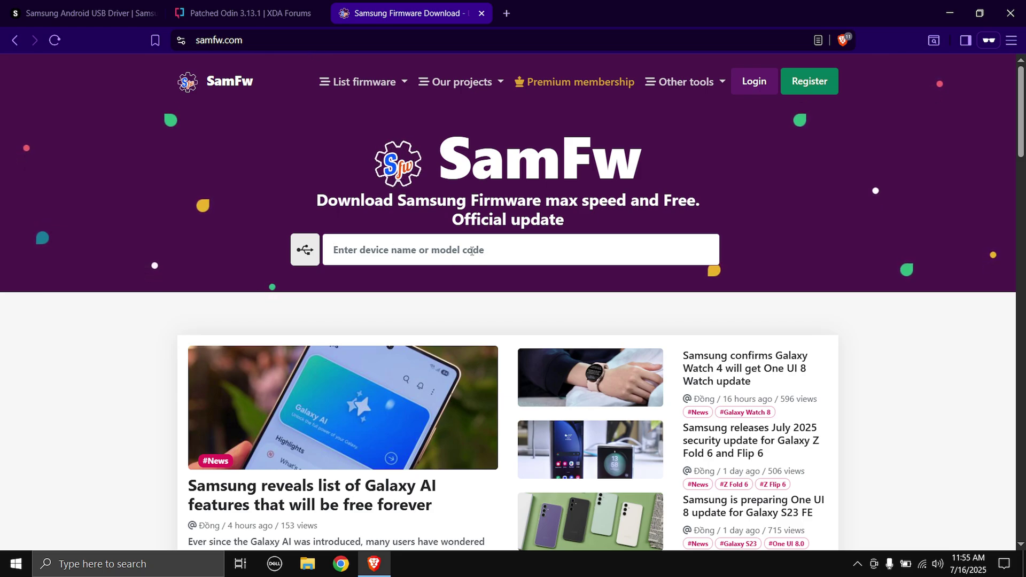
key(Caps_Lock)
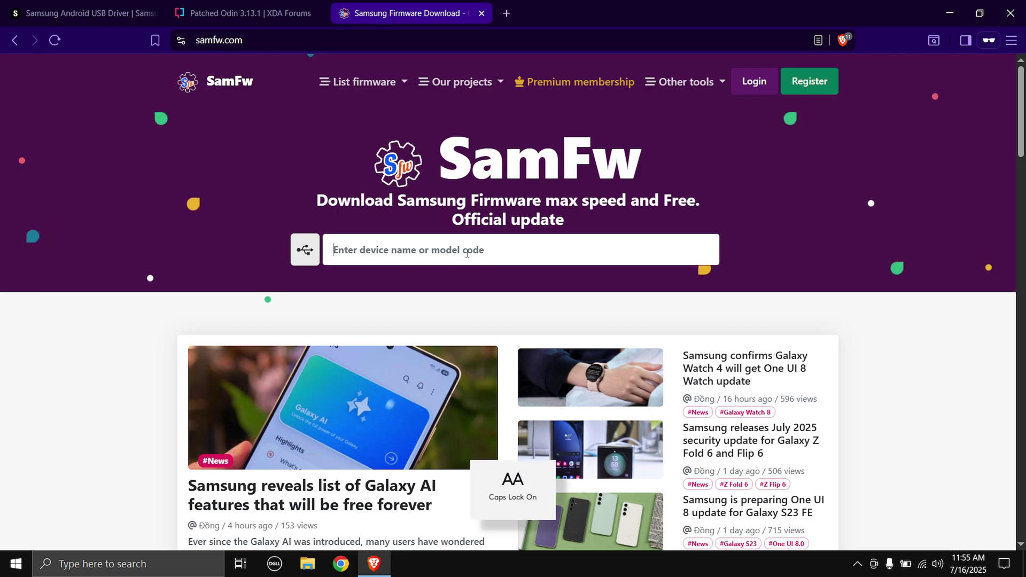
text(S)
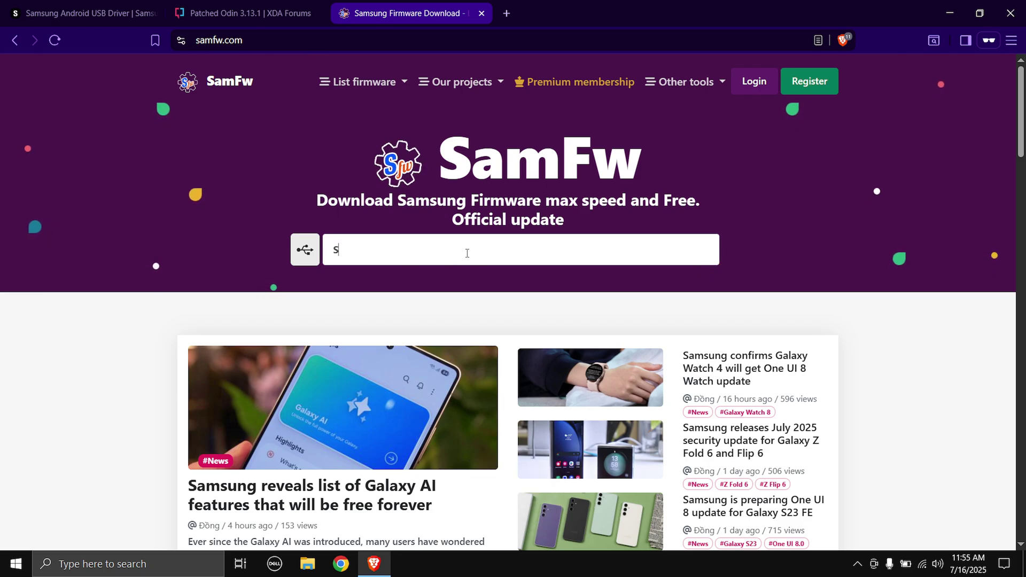
text(M-T590)
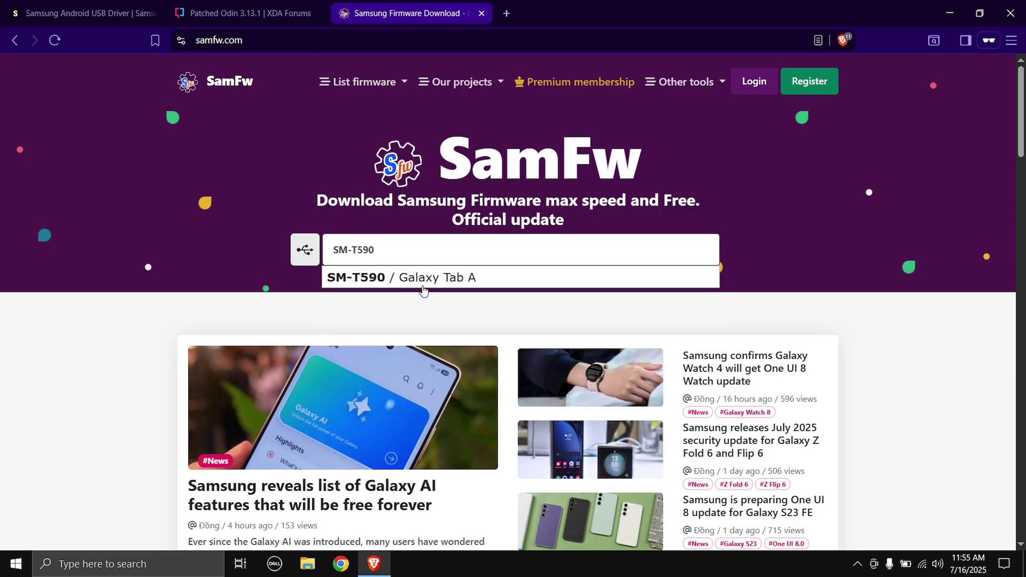
click(430, 278)
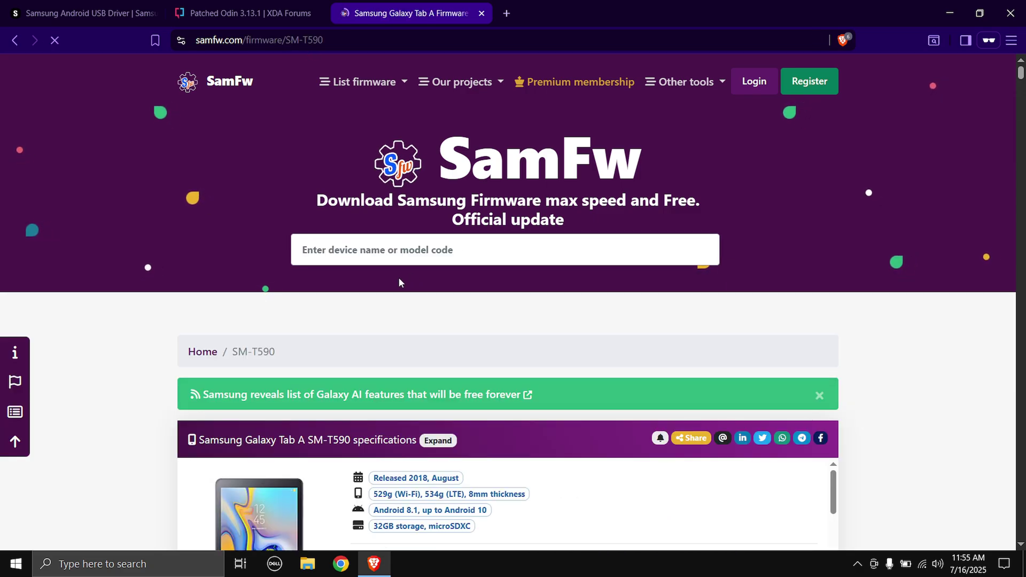
scroll(332, 311, down, 10)
scroll(331, 310, down, 2)
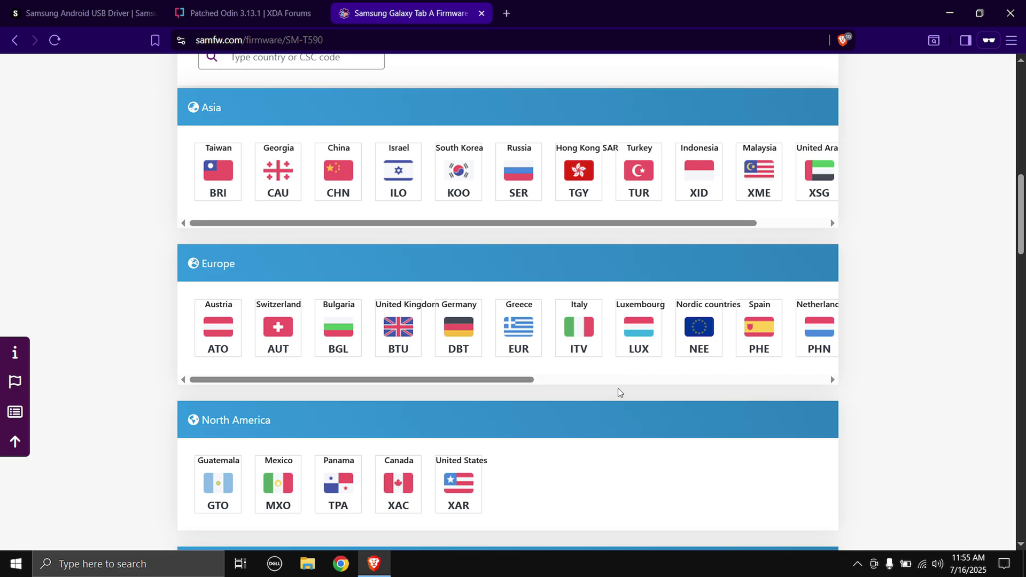
scroll(618, 390, up, 10)
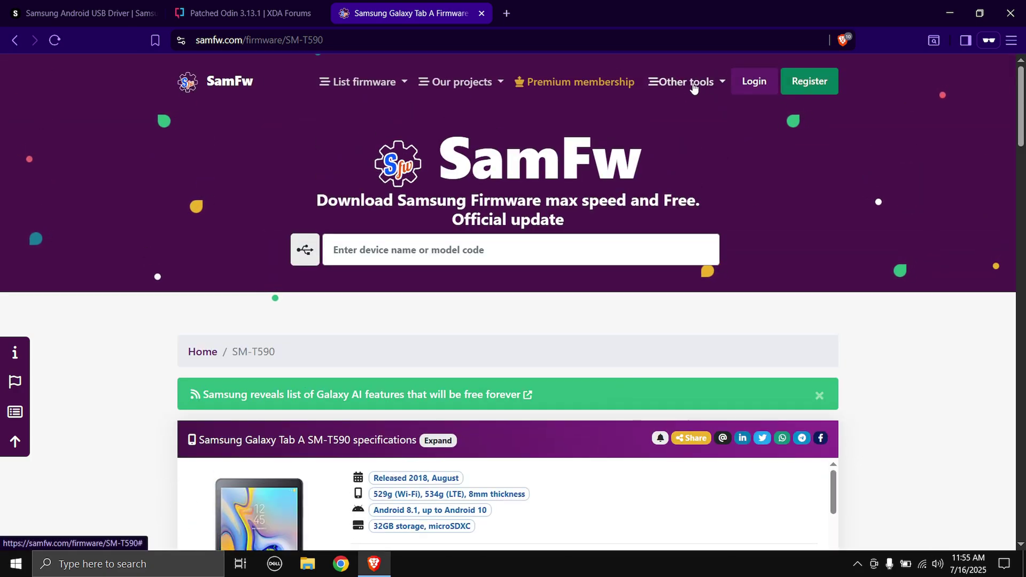
click(695, 84)
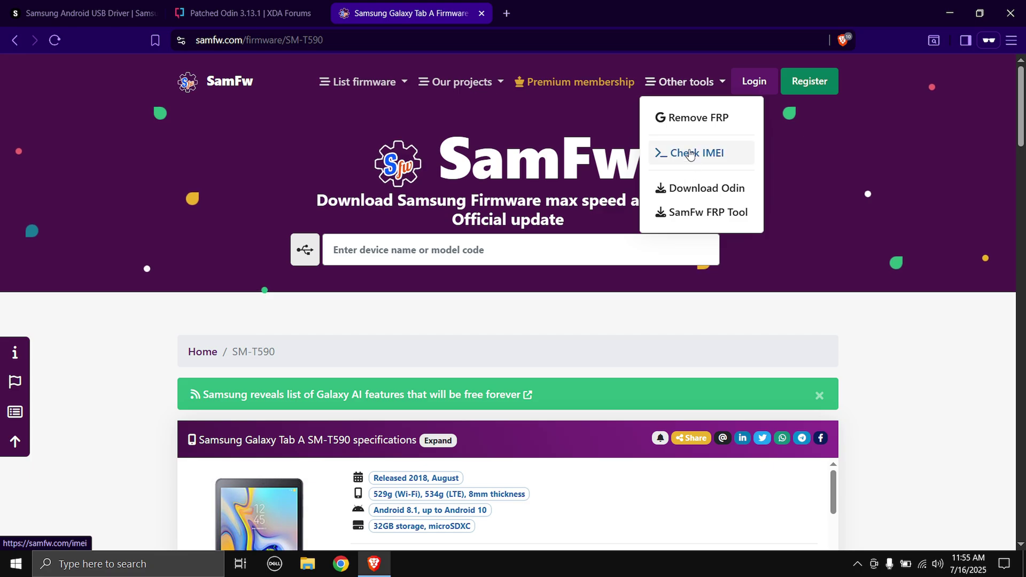
right_click(710, 154)
click(740, 163)
click(586, 4)
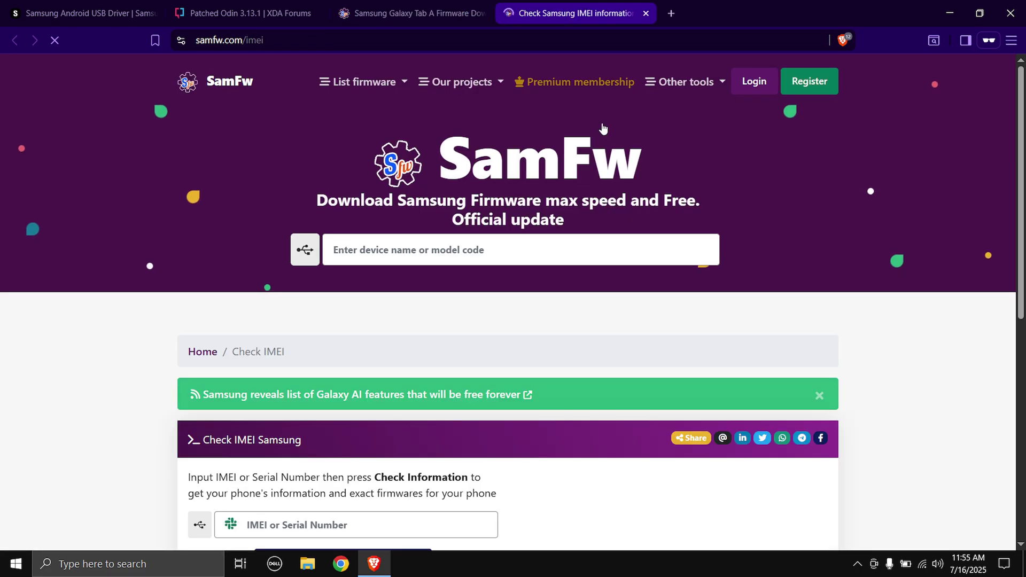
scroll(613, 197, down, 7)
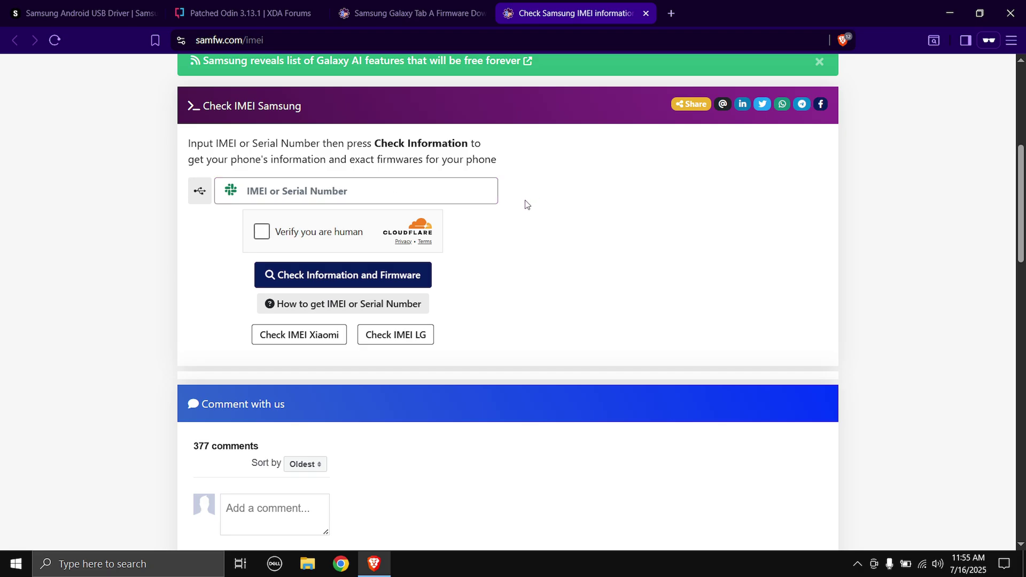
click(646, 13)
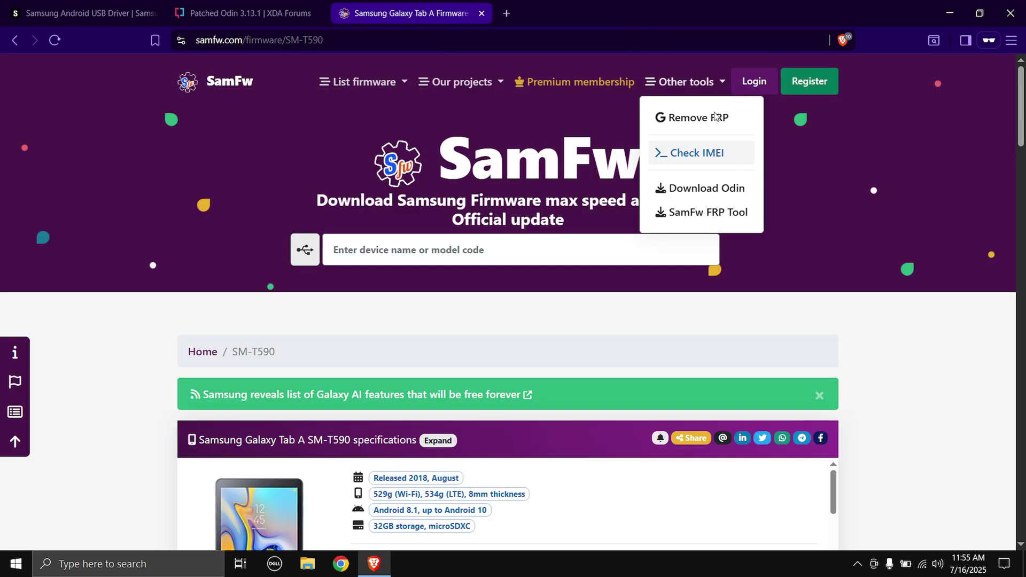
scroll(687, 358, down, 4)
scroll(687, 358, down, 10)
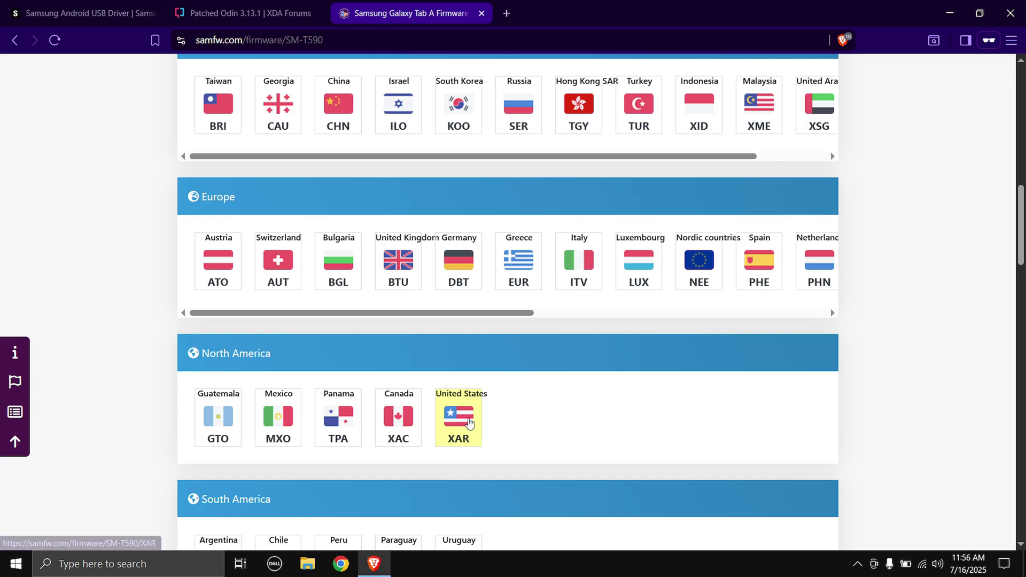
- Choose the United States XAR region and open the T590XXU3CVG5 firmware download buttons
click(469, 422)
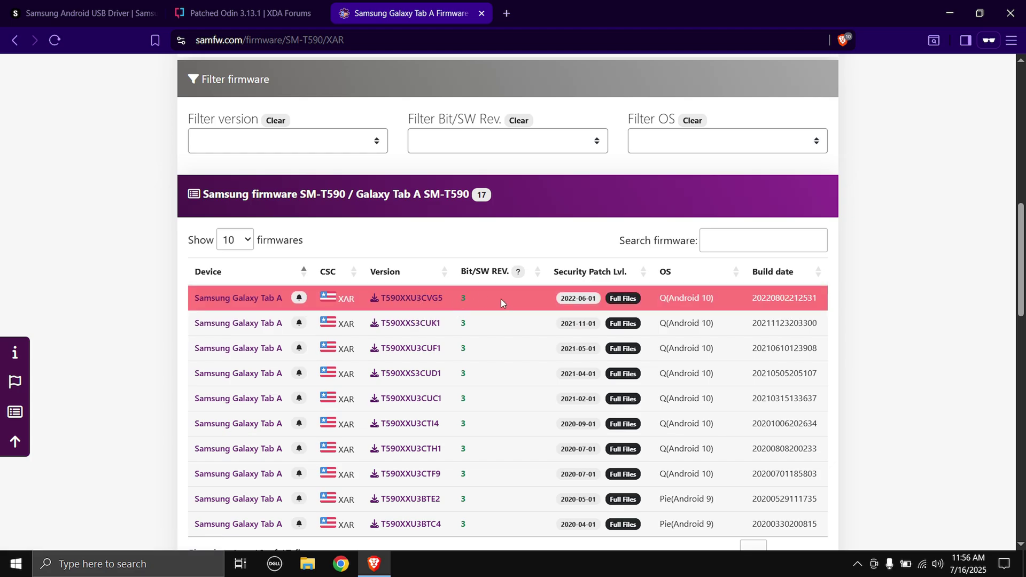
click(426, 299)
scroll(534, 321, down, 12)
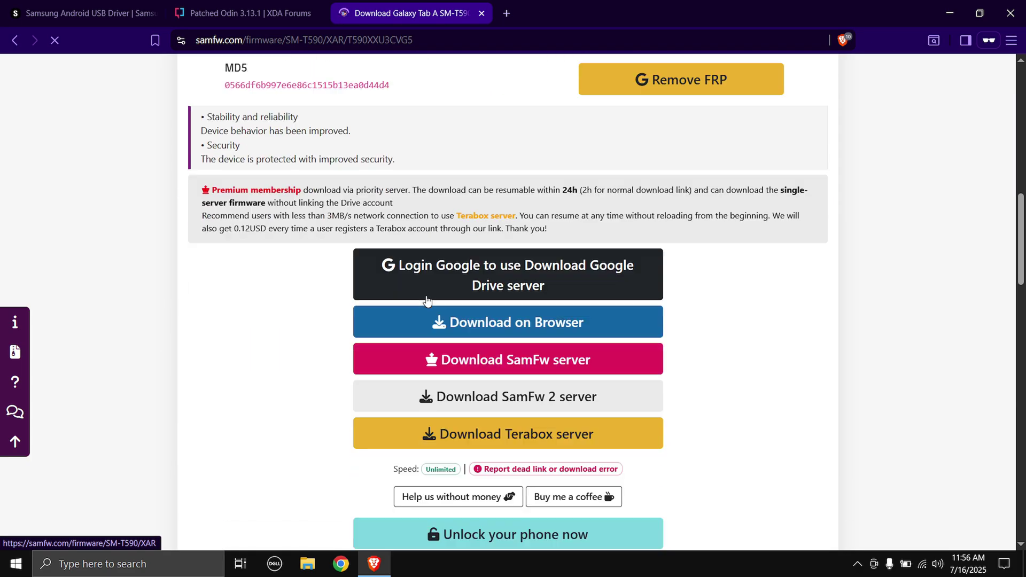
scroll(673, 314, down, 1)
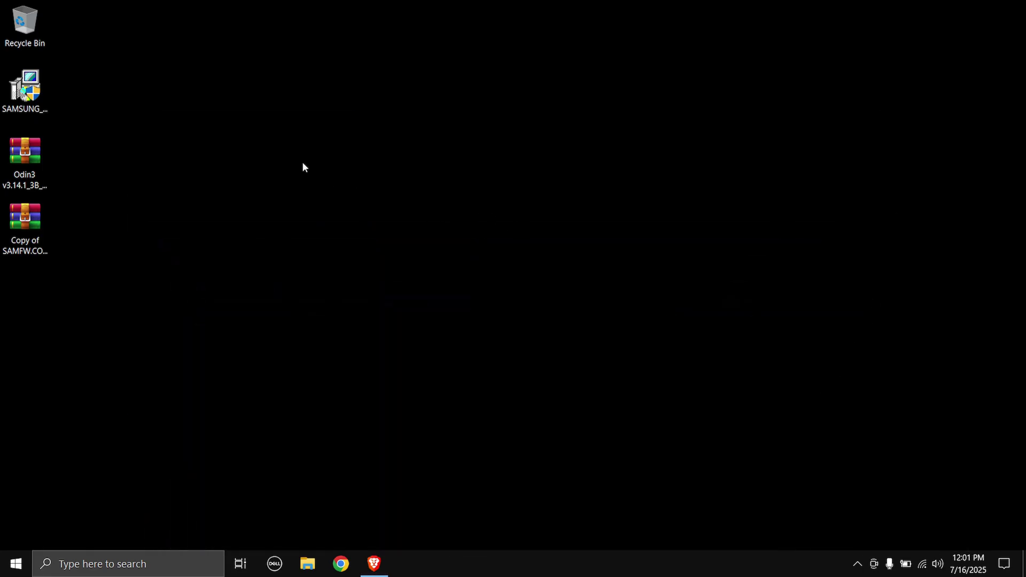
- Refresh the desktop and extract the Odin3 v3.14.1 patched zip into its own folder
click(33, 88)
right_click(101, 96)
click(134, 136)
drag(77, 146, 156, 184)
click(28, 247)
click(109, 213)
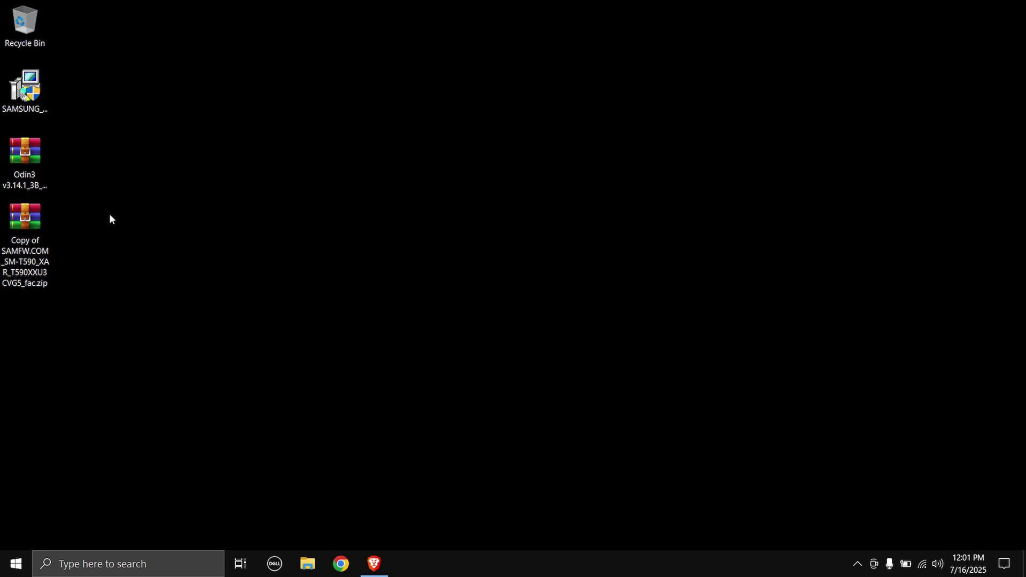
right_click(37, 145)
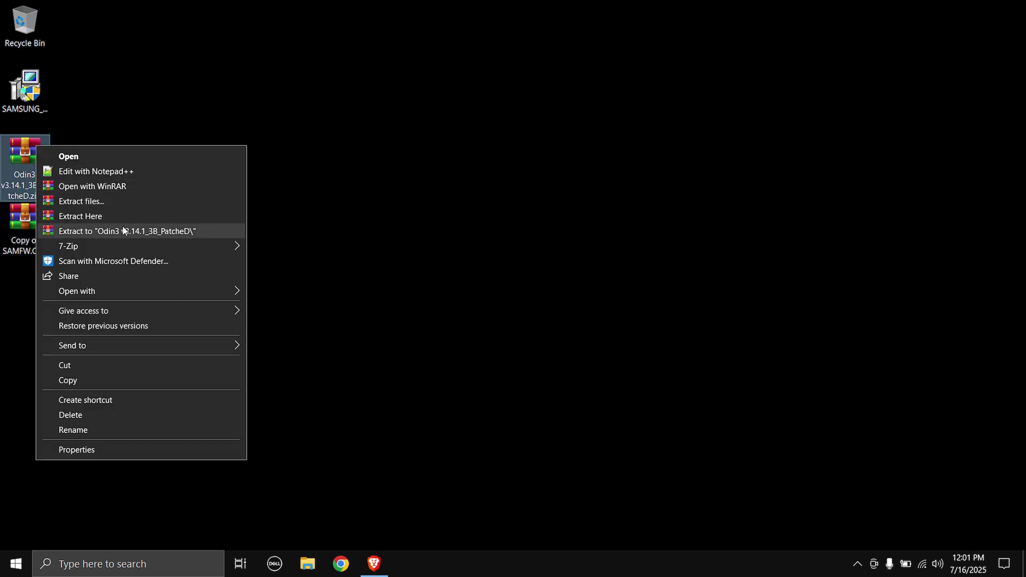
click(123, 231)
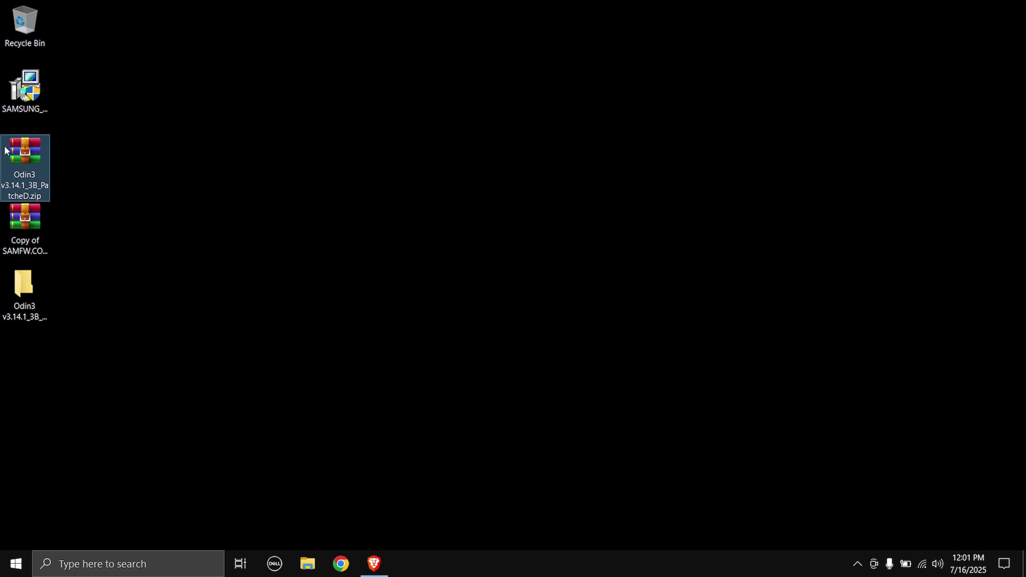
- Extract the SM-T590 firmware zip into its own folder and move both new folders down one slot
click(69, 234)
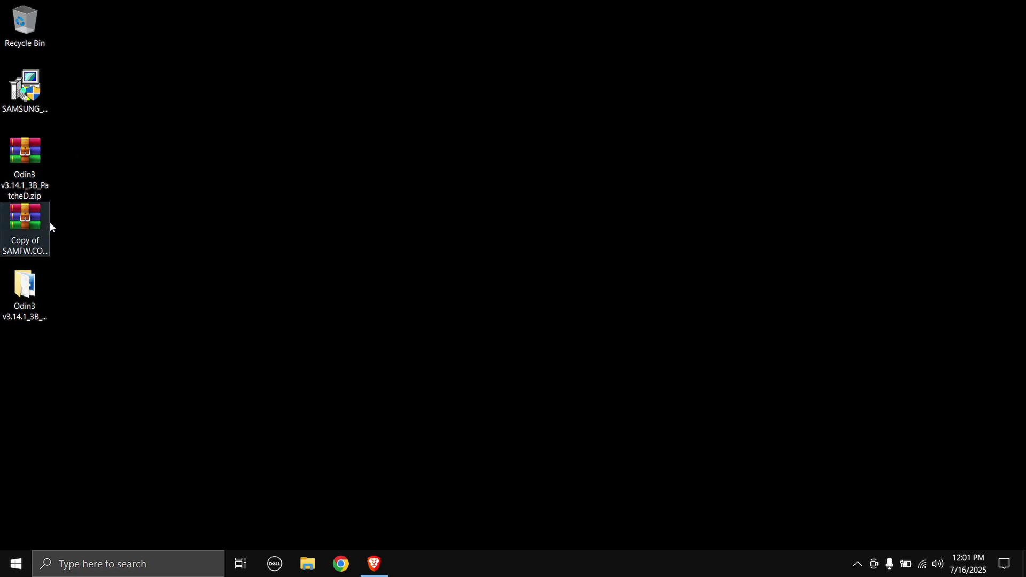
right_click(33, 235)
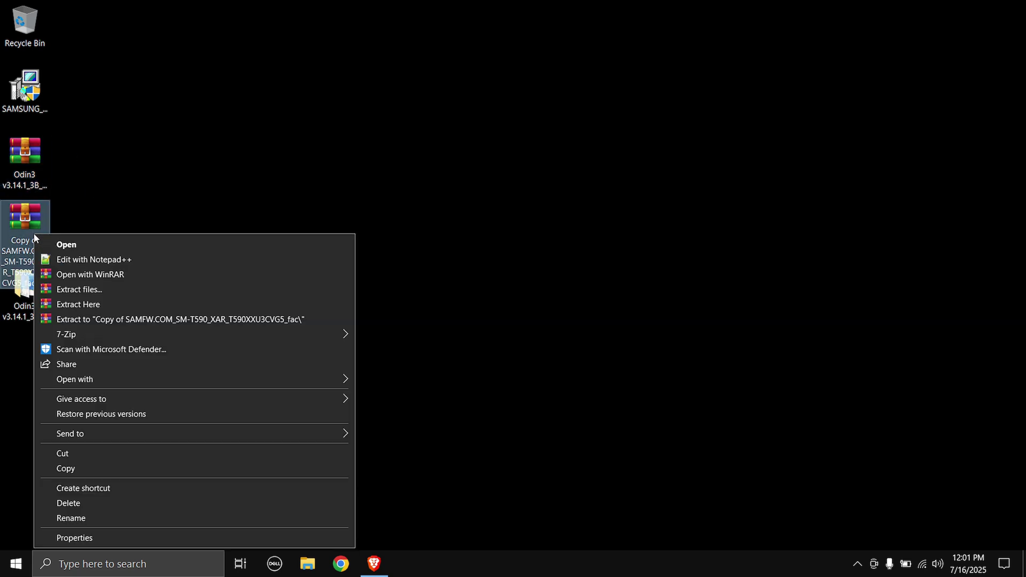
click(138, 311)
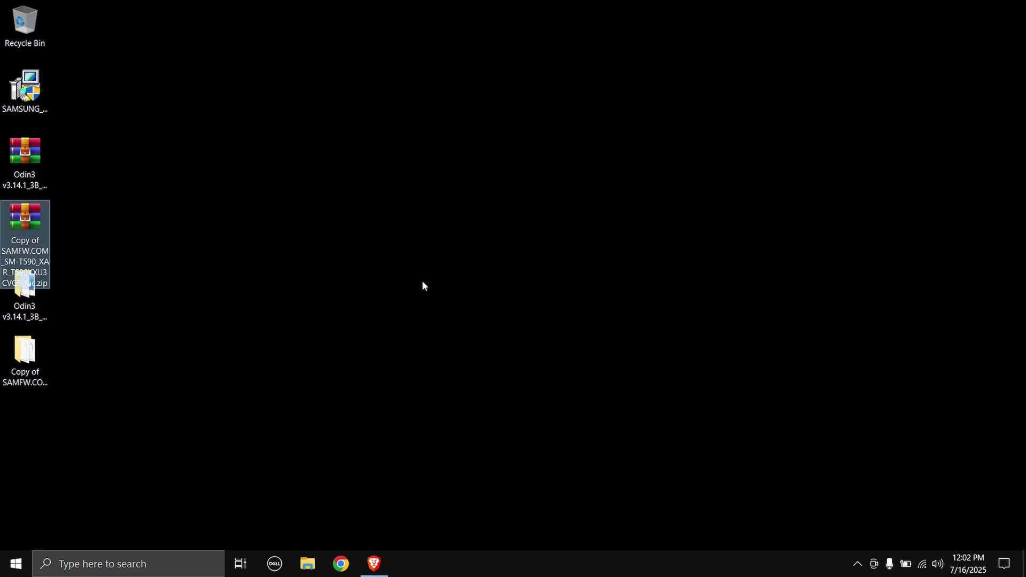
click(422, 282)
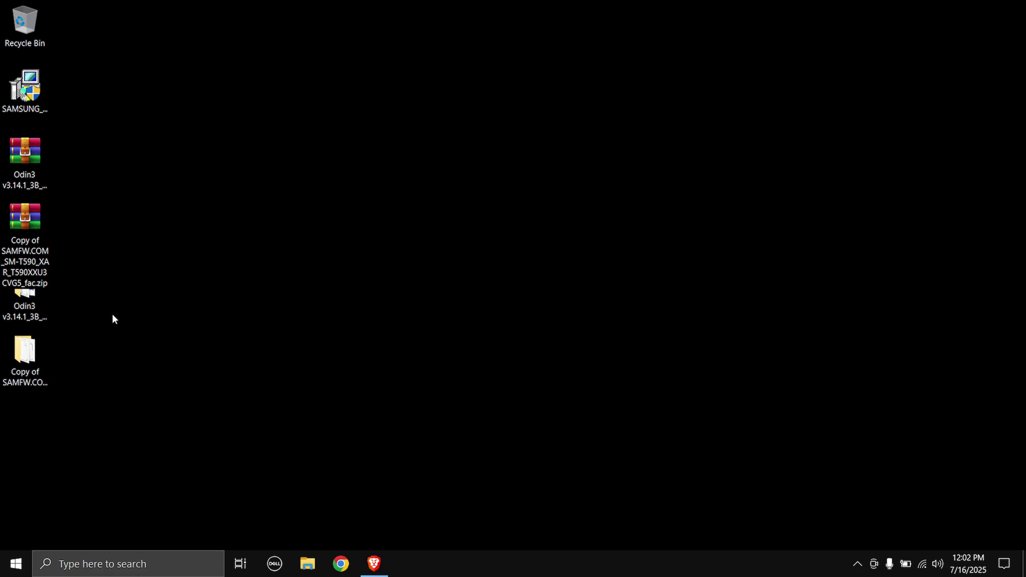
drag(85, 307, 5, 361)
drag(23, 320, 22, 386)
click(155, 357)
- Run Odin3 v3.14.1_3B_PatcheD.exe from the extracted folder and dismiss the account warning
double_click(40, 354)
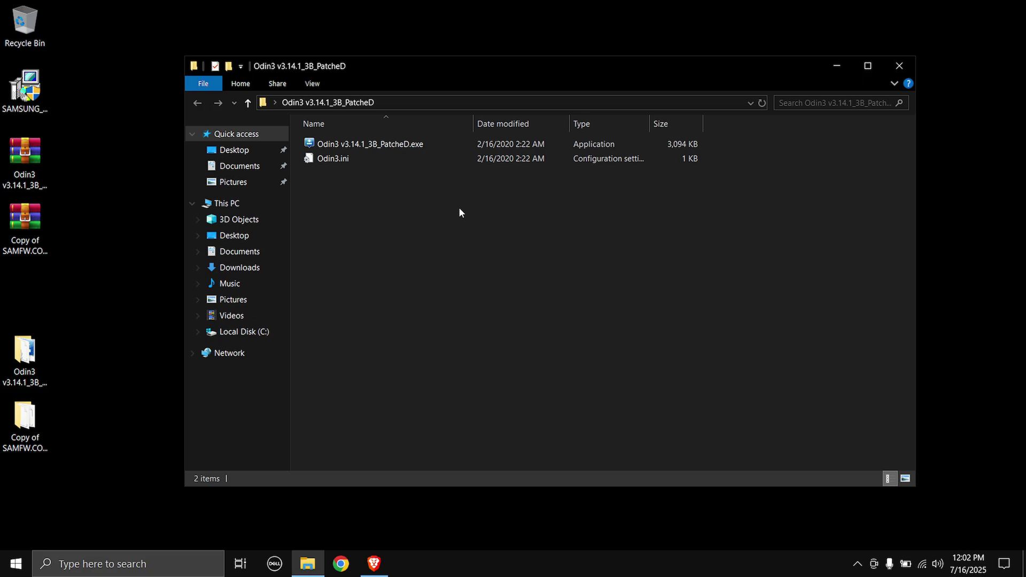
double_click(351, 144)
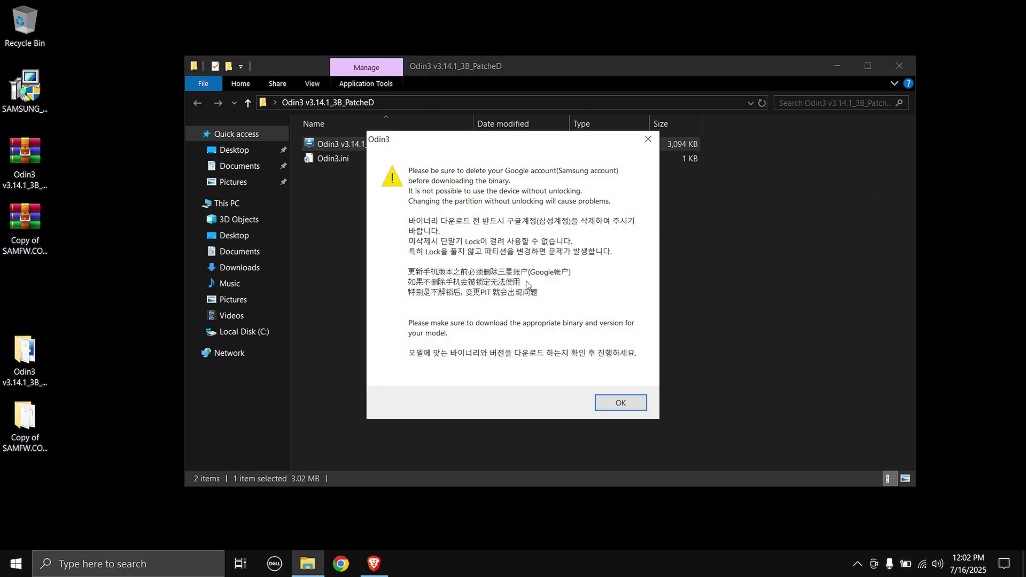
click(617, 403)
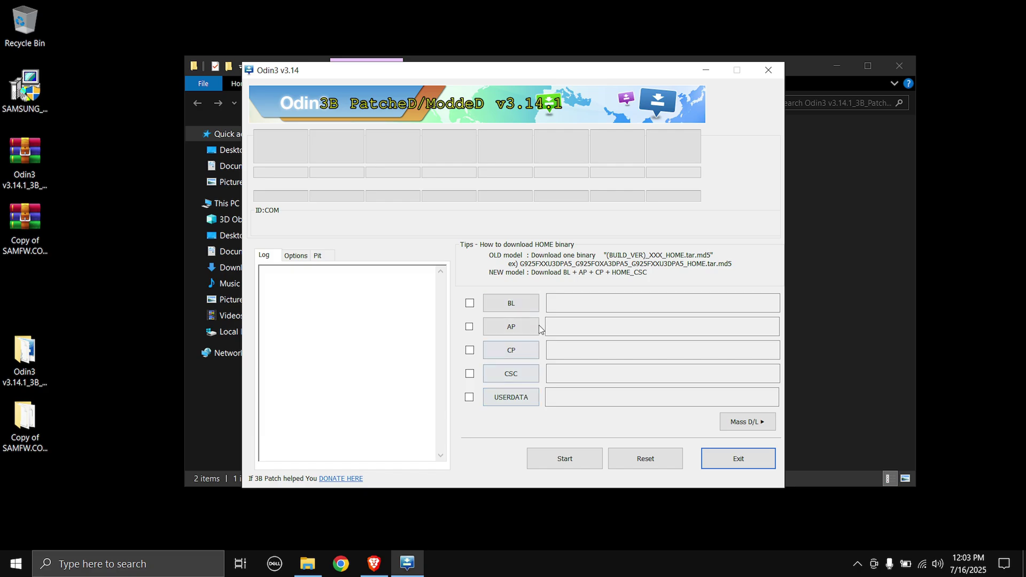
- Load the BL_ and AP_ .md5 files from the Copy of SAMFW folder into Odin3's BL and AP slots
click(528, 304)
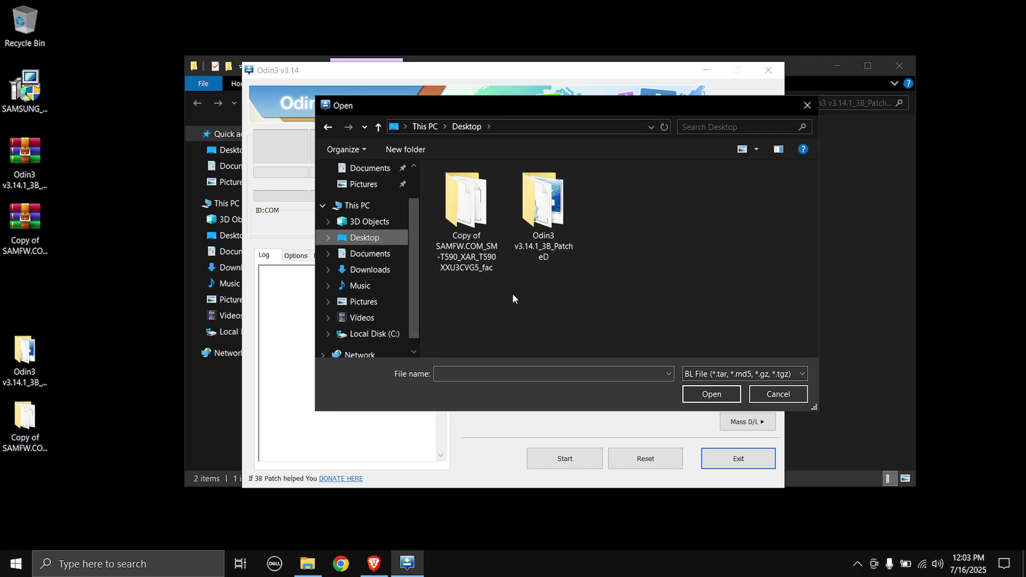
double_click(476, 253)
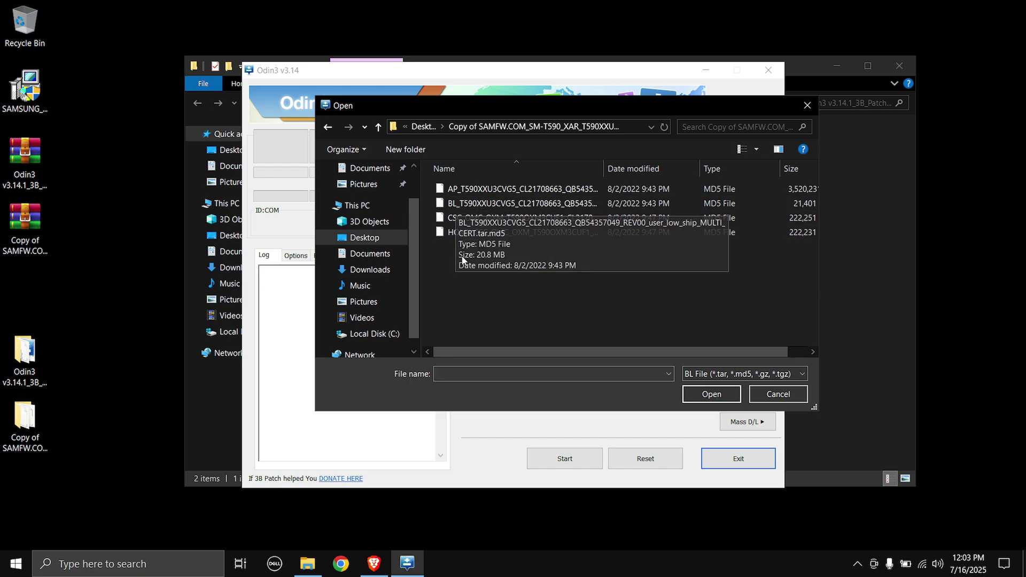
double_click(453, 205)
click(528, 395)
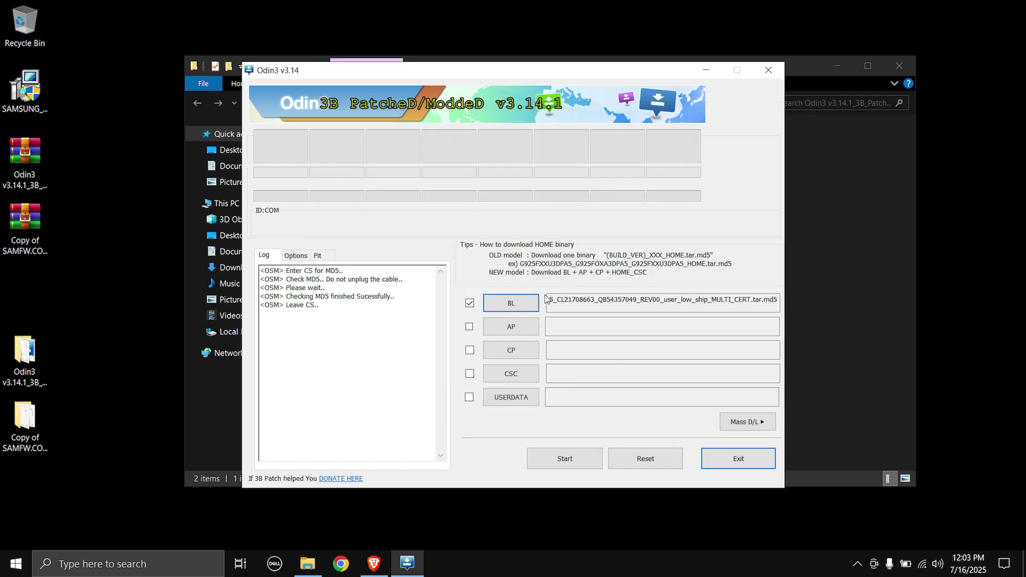
click(518, 319)
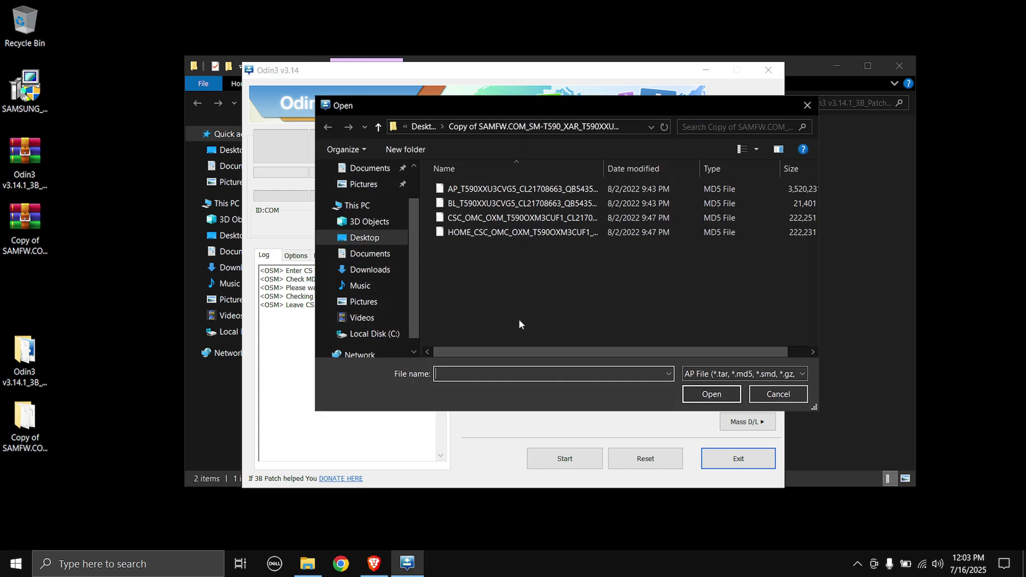
double_click(457, 190)
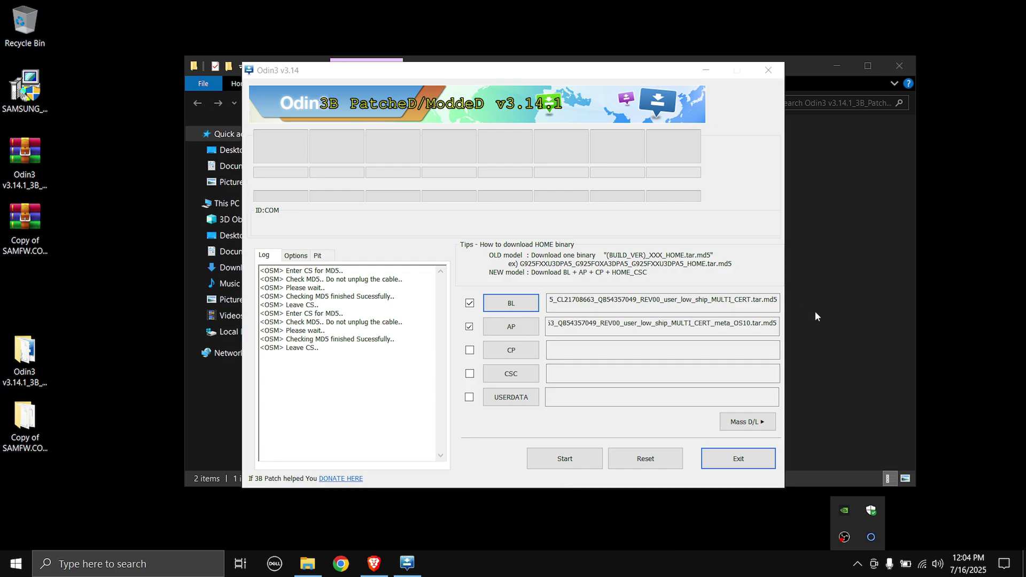
- Cancel the CP file picker, then load the HOME_CSC_OMC_OXM .md5 file into the CSC slot
click(535, 351)
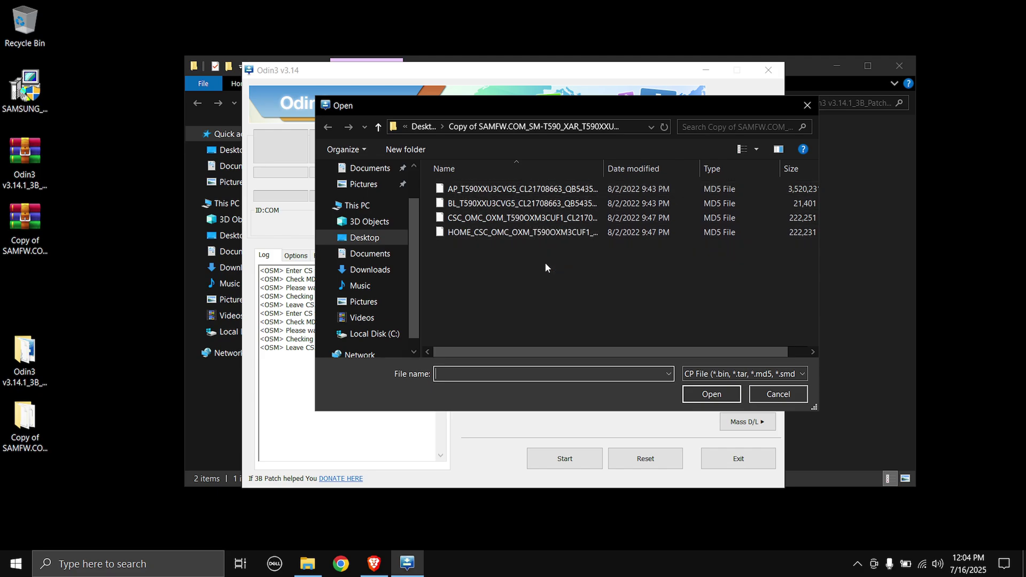
click(778, 393)
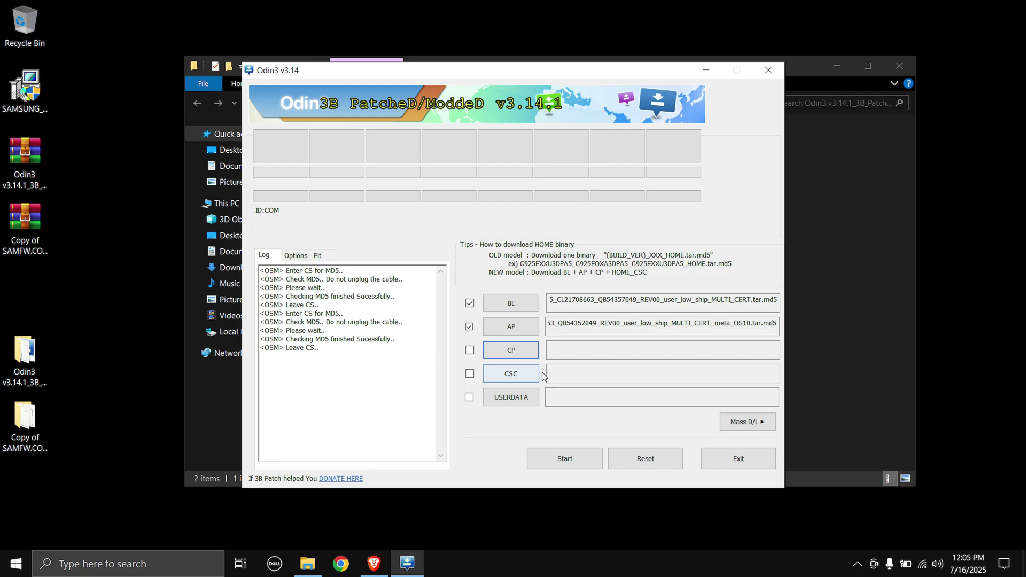
click(517, 375)
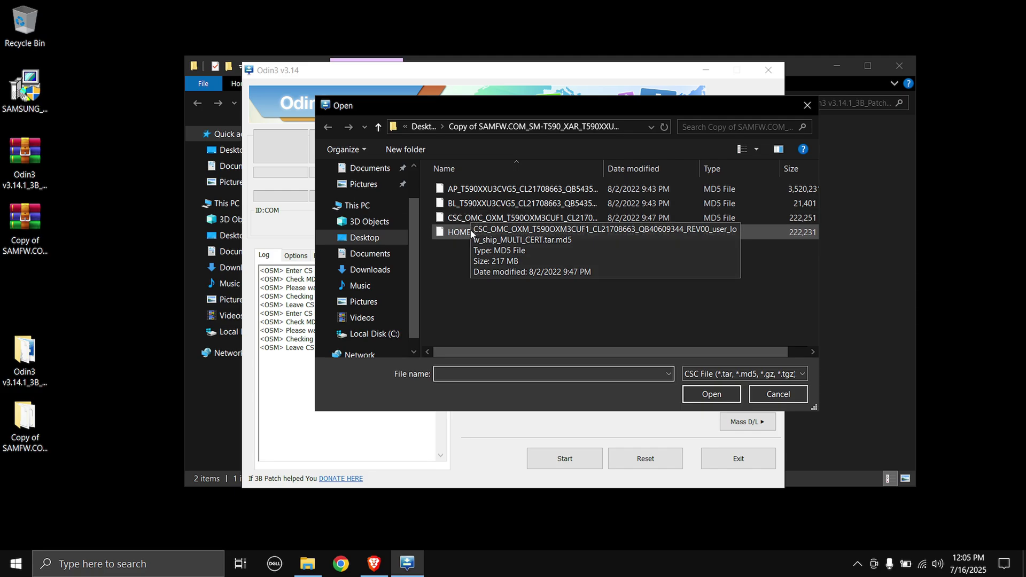
double_click(497, 237)
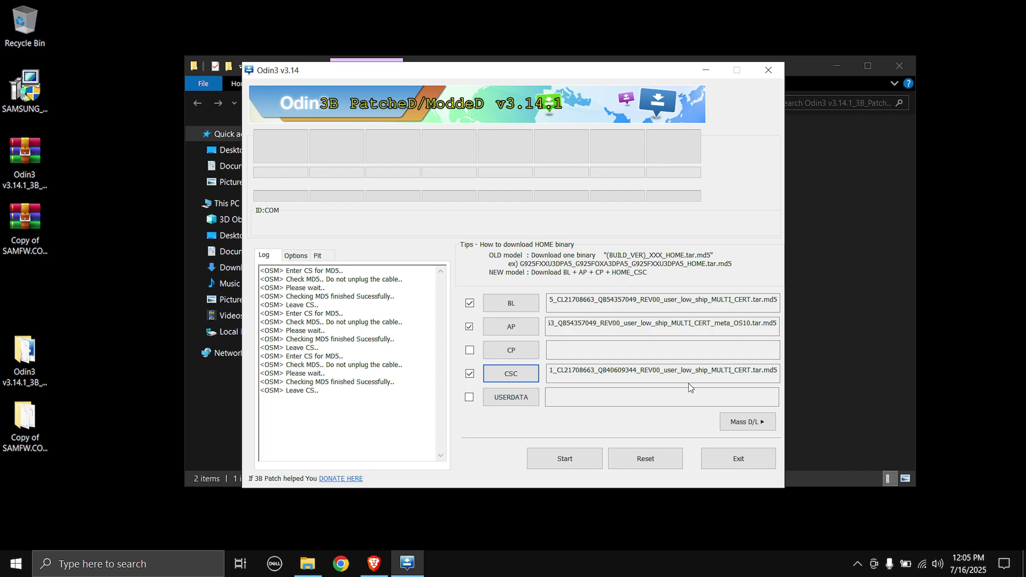
- Dismiss the Pit tab warning and review the options: Auto Reboot and F. Reset Time on
click(317, 256)
click(588, 311)
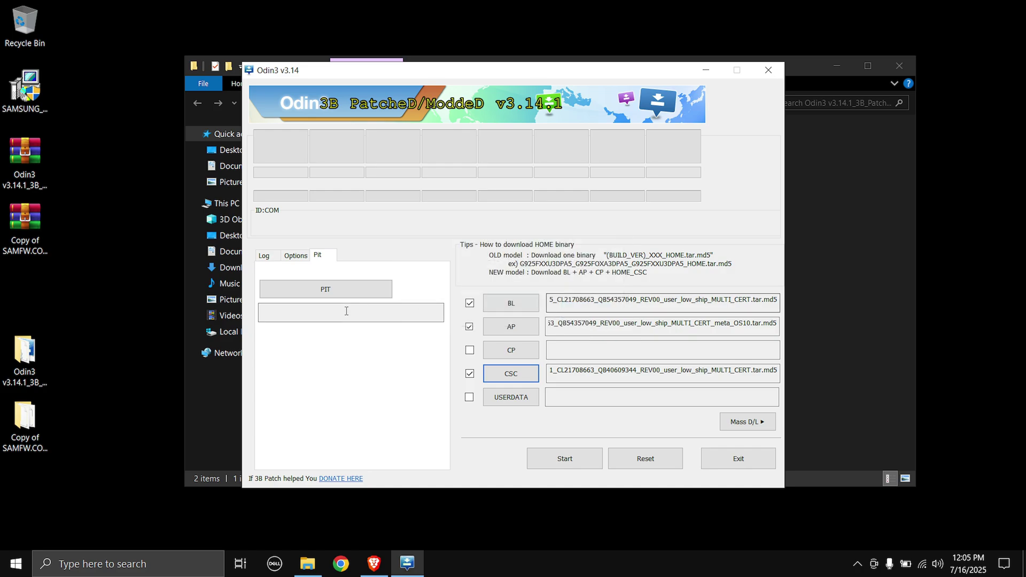
click(304, 256)
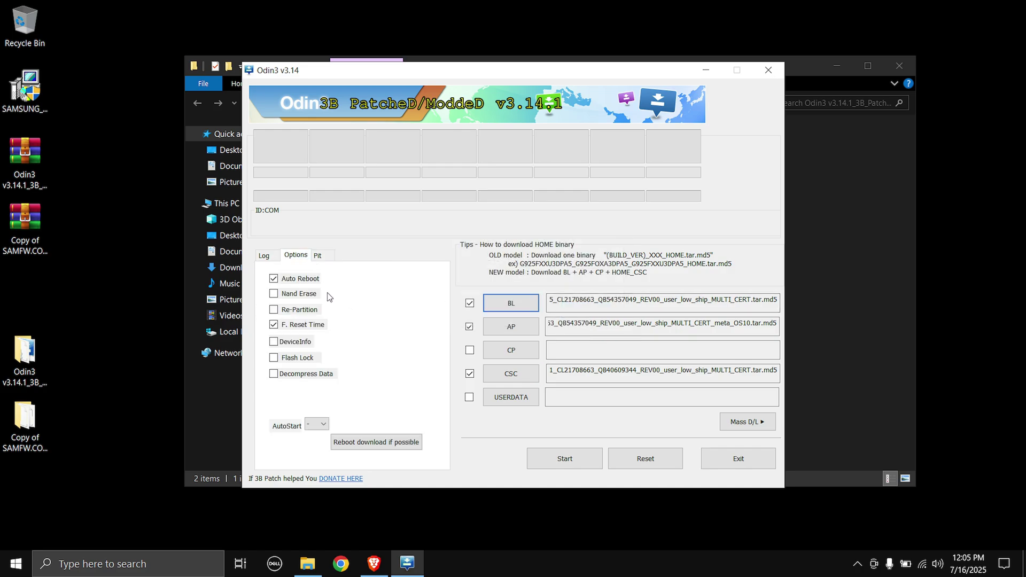